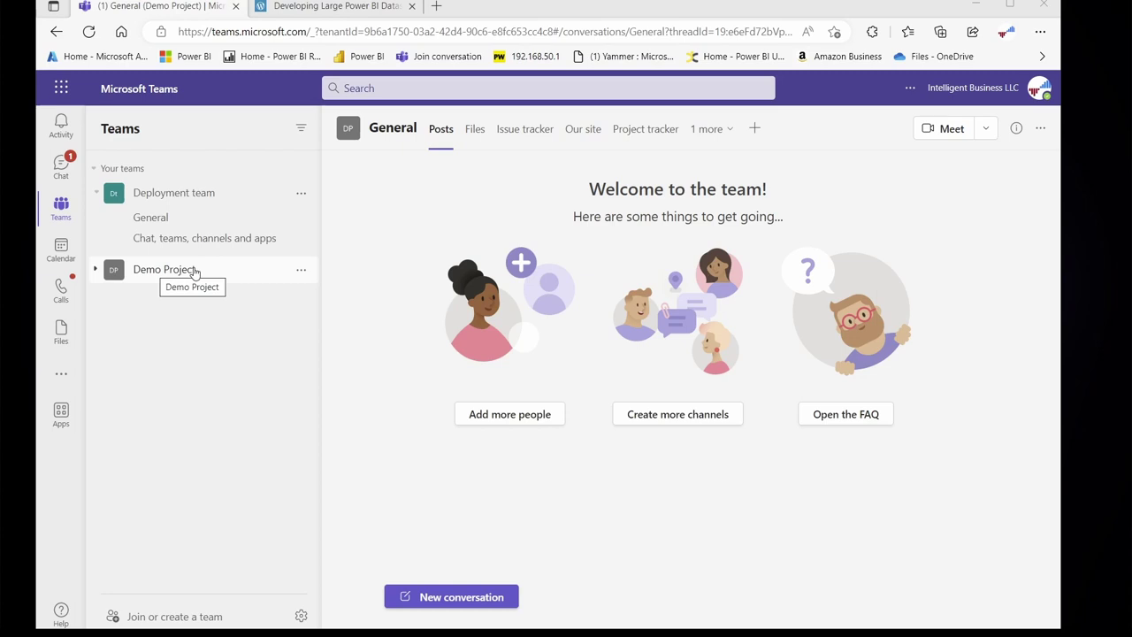
# - Open the General channel's Power BI Project Files folder and start syncing it to this computer
pyautogui.click(471, 133)
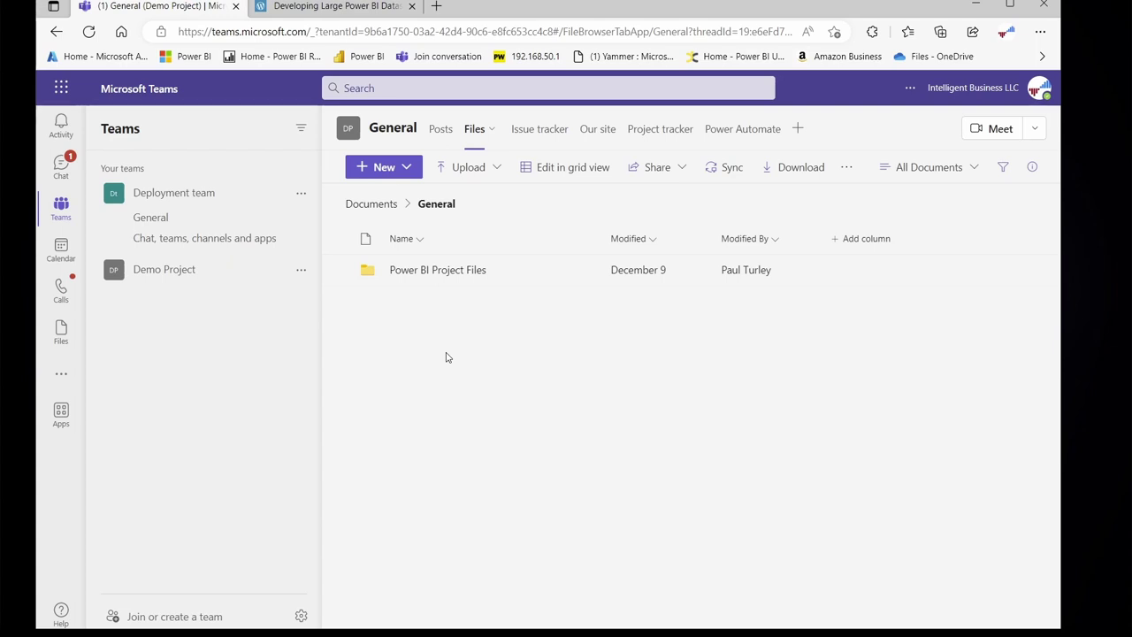
pyautogui.click(433, 272)
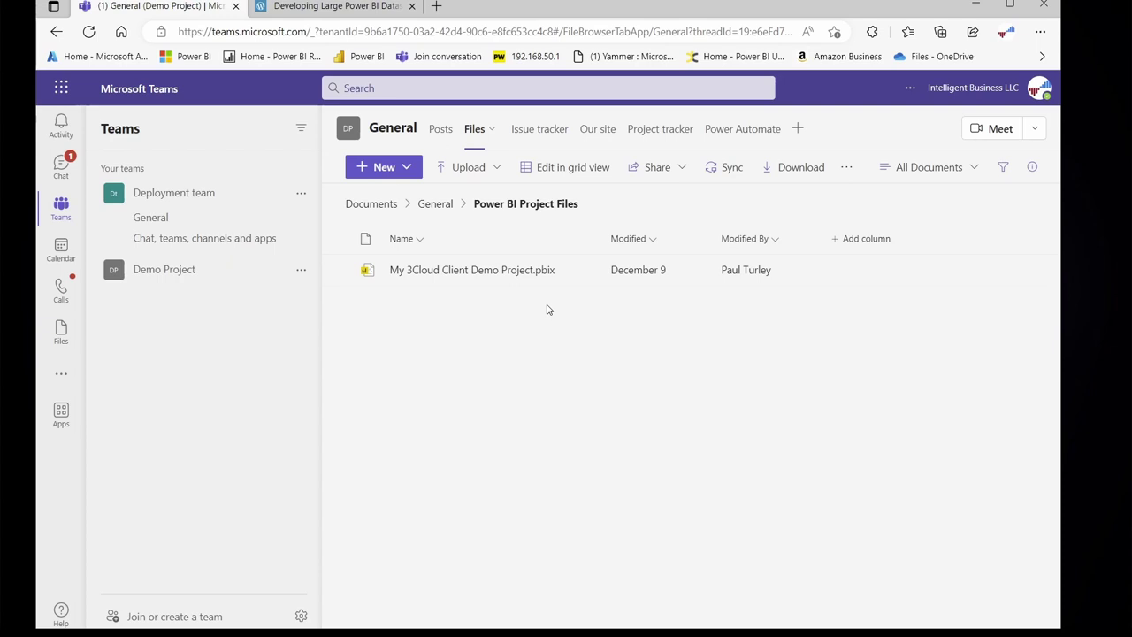
pyautogui.click(727, 173)
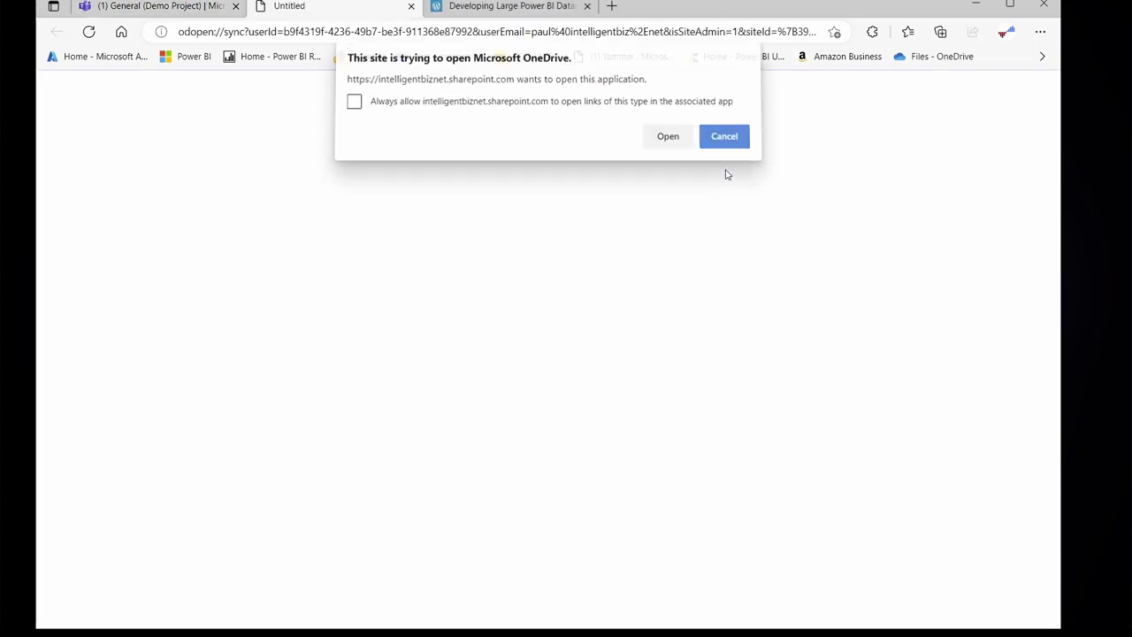
# - Always allow OneDrive to sync the Power BI Project Files library, then return to the Teams files view
pyautogui.click(415, 107)
pyautogui.click(666, 140)
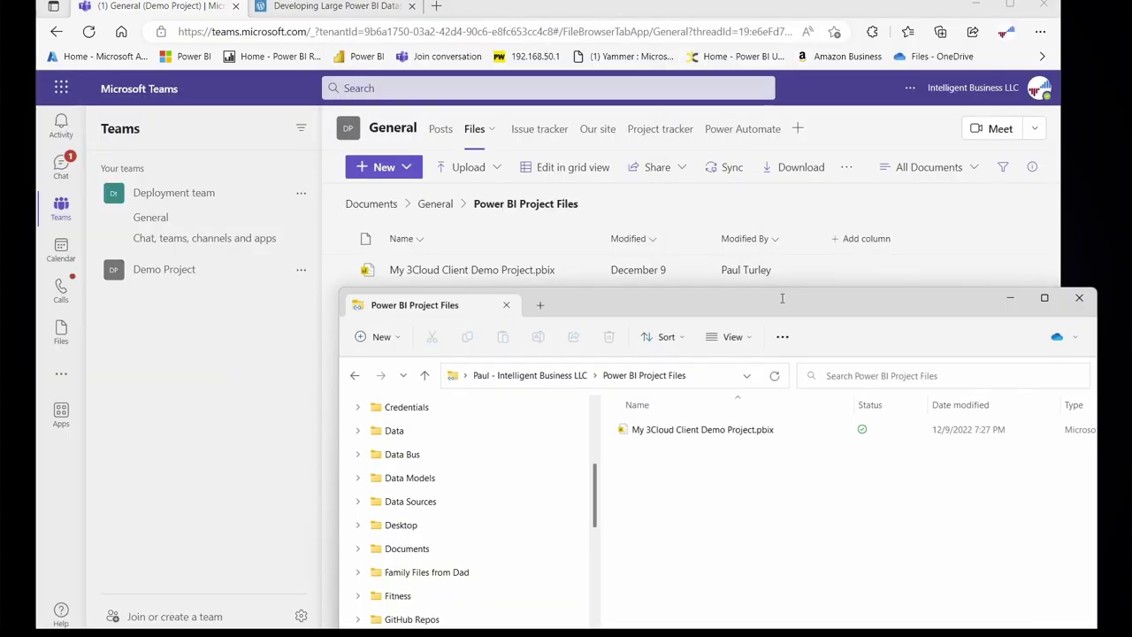
pyautogui.moveTo(713, 301); pyautogui.dragTo(642, 68)
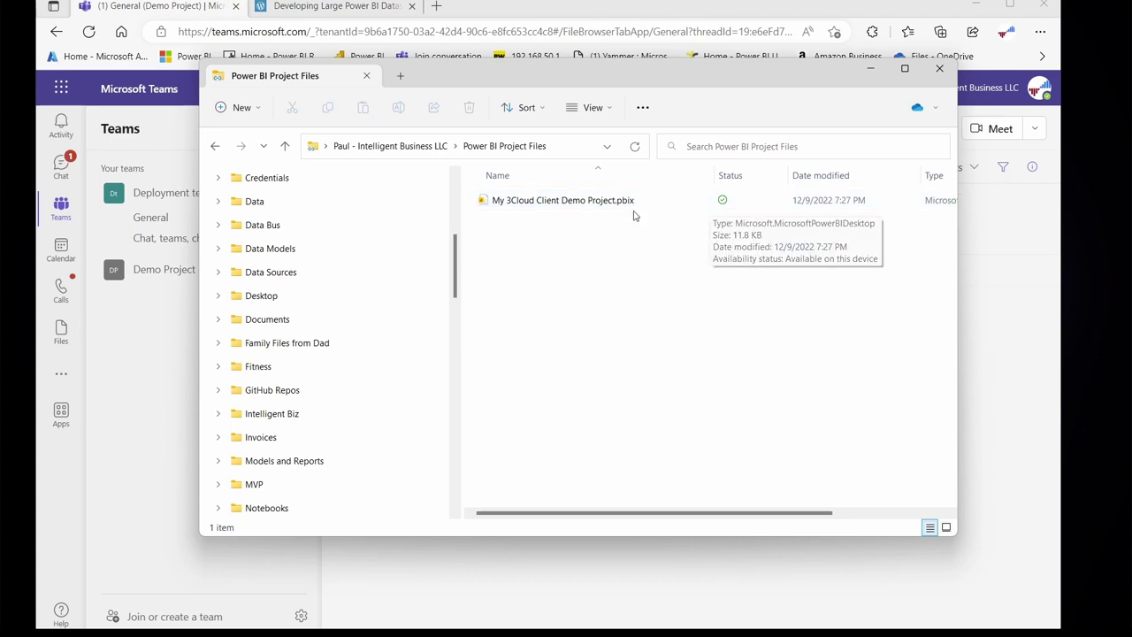
pyautogui.click(988, 480)
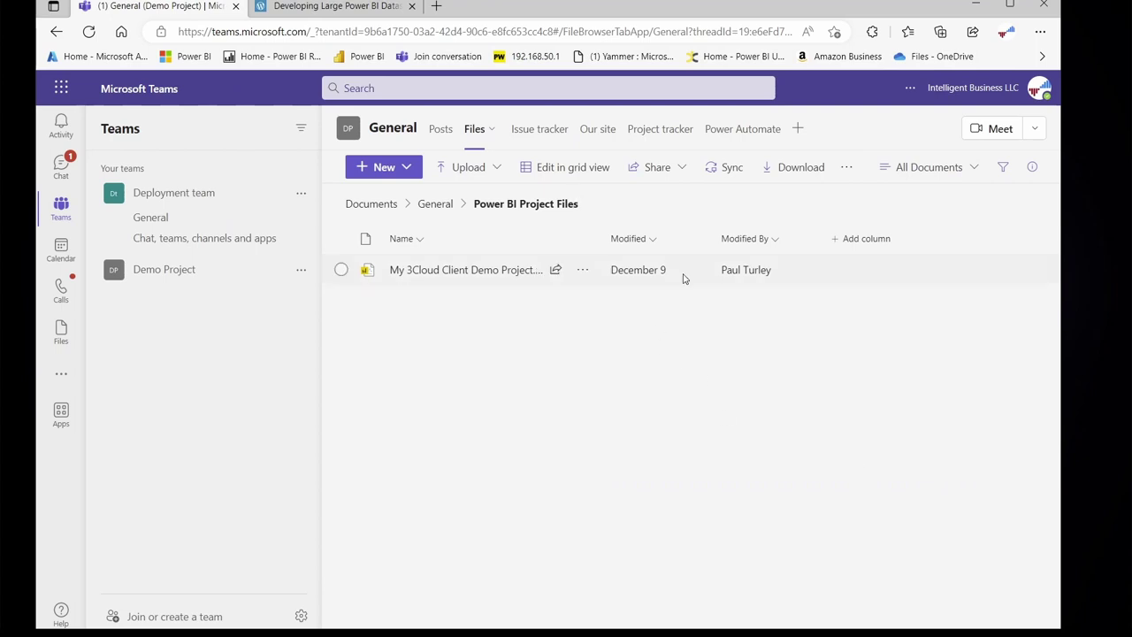
pyautogui.click(847, 169)
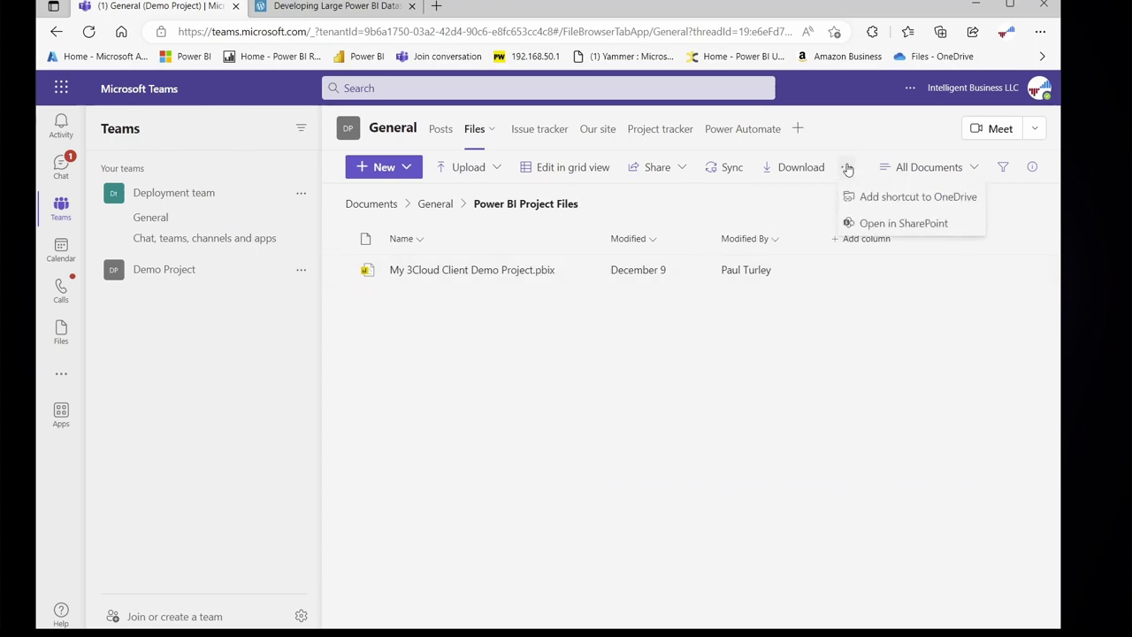
# - Open the library in SharePoint and check the pbix version history, which lists only 1.0 at 11.8 KB
pyautogui.click(891, 226)
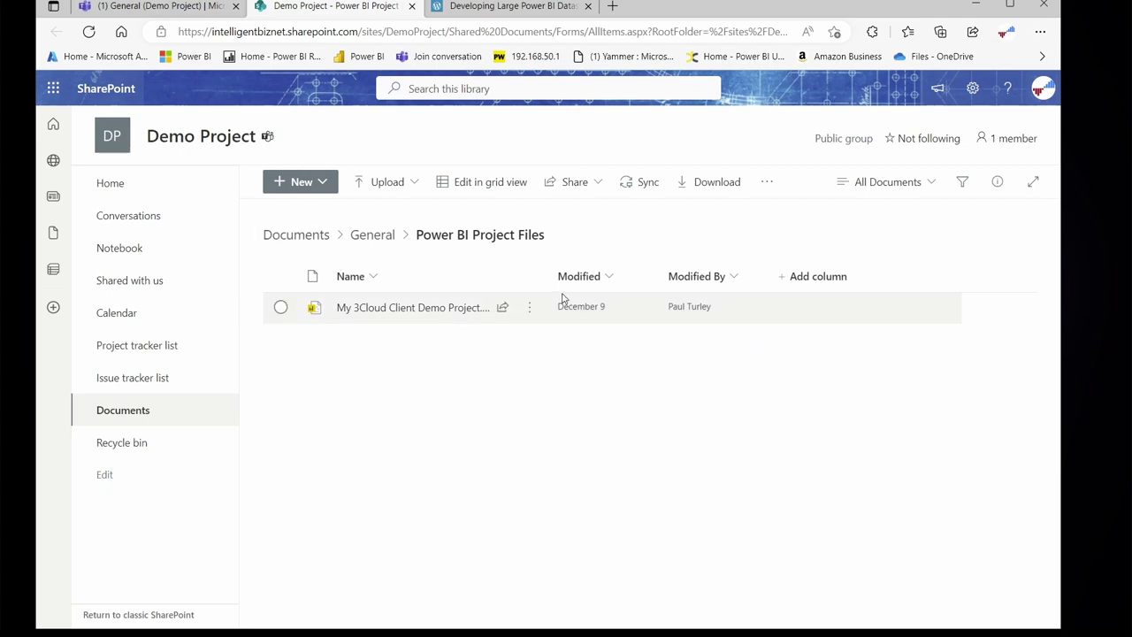
pyautogui.click(530, 309)
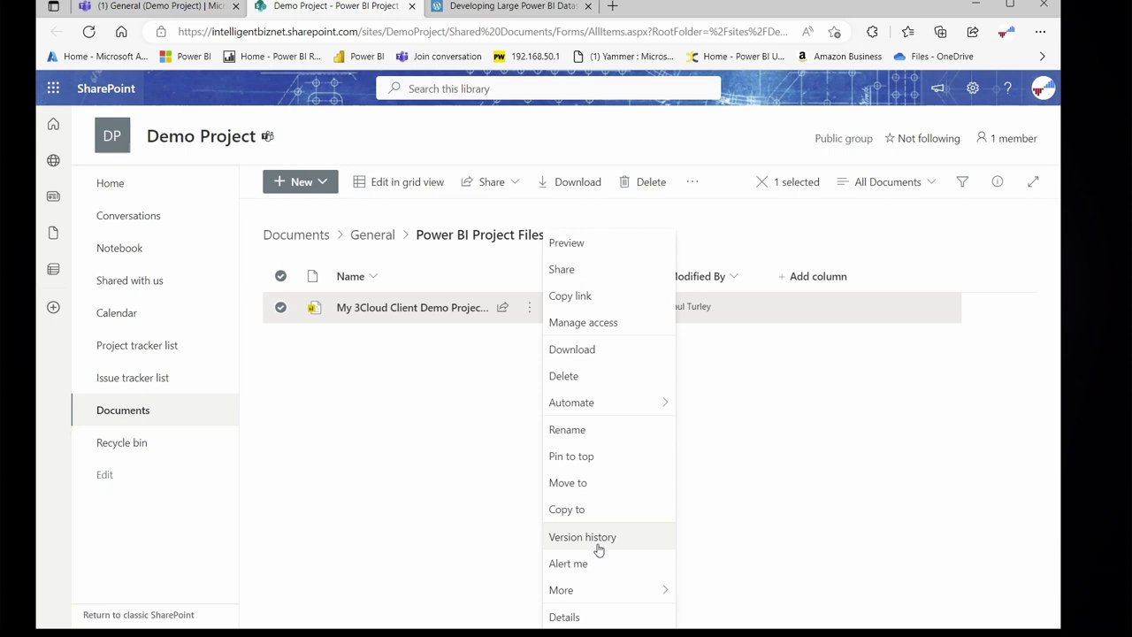
pyautogui.click(582, 537)
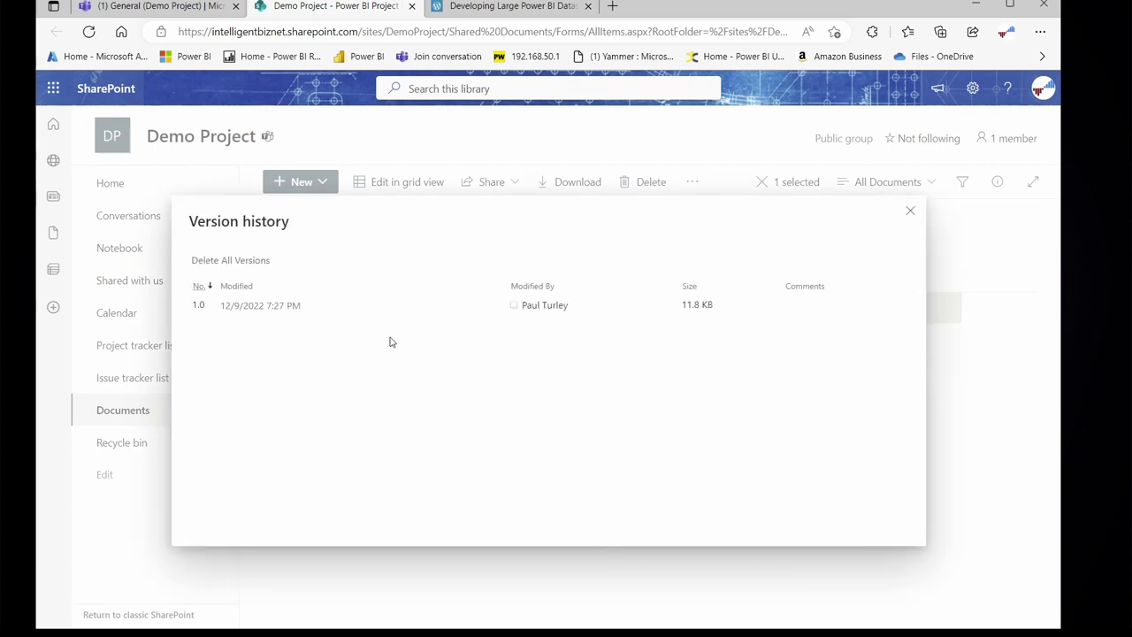
pyautogui.click(909, 213)
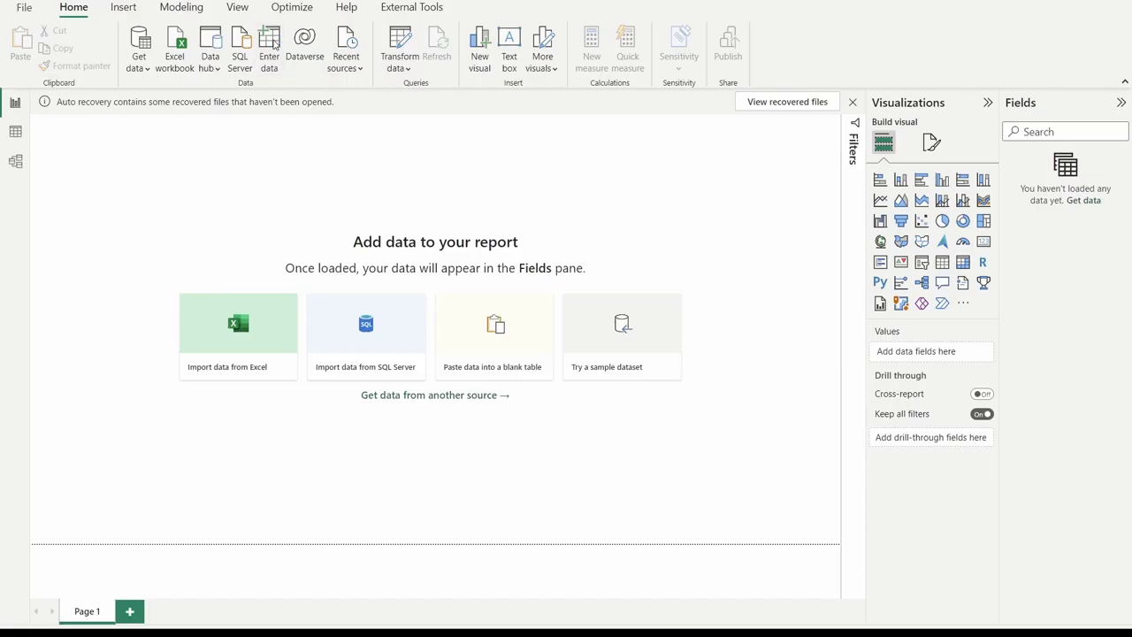
# - Create and load 'Pauls Table' with an ID column holding 1, then save the report
pyautogui.click(272, 44)
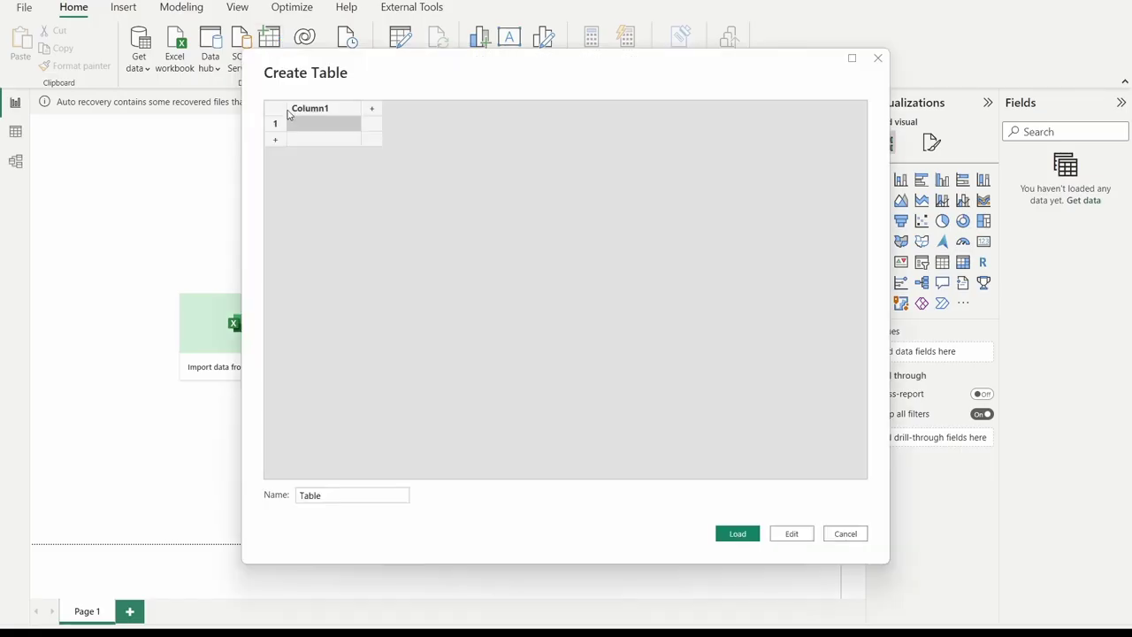
pyautogui.moveTo(354, 494); pyautogui.dragTo(295, 495)
pyautogui.write('Pauls ')
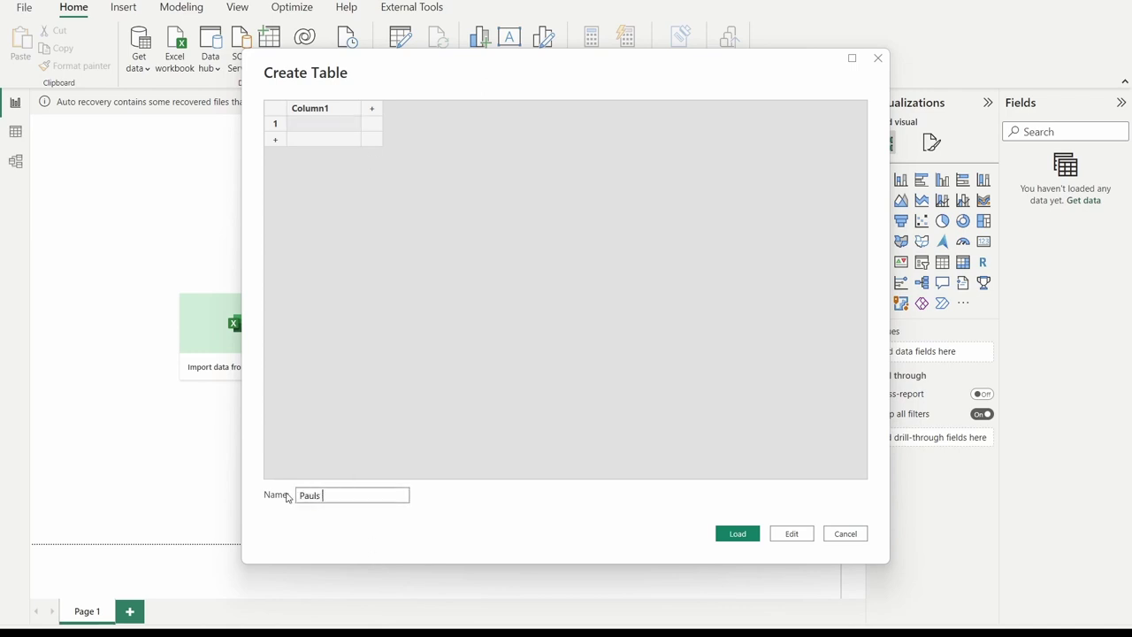
pyautogui.write('Table')
pyautogui.doubleClick(324, 109)
pyautogui.write('ID')
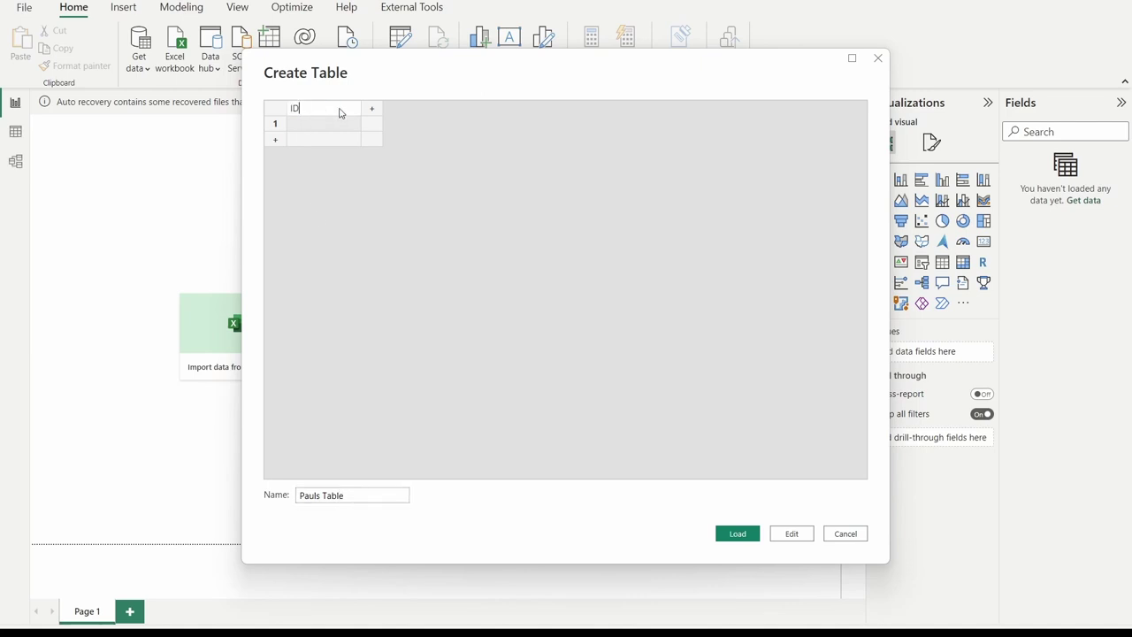
pyautogui.click(323, 131)
pyautogui.write('1')
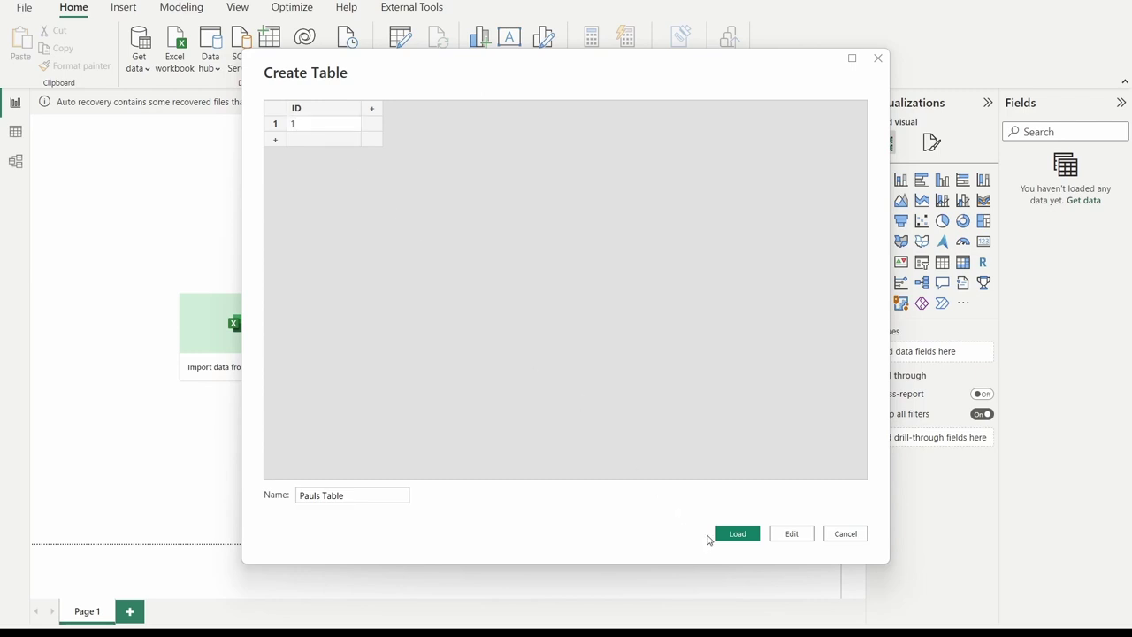
pyautogui.click(753, 536)
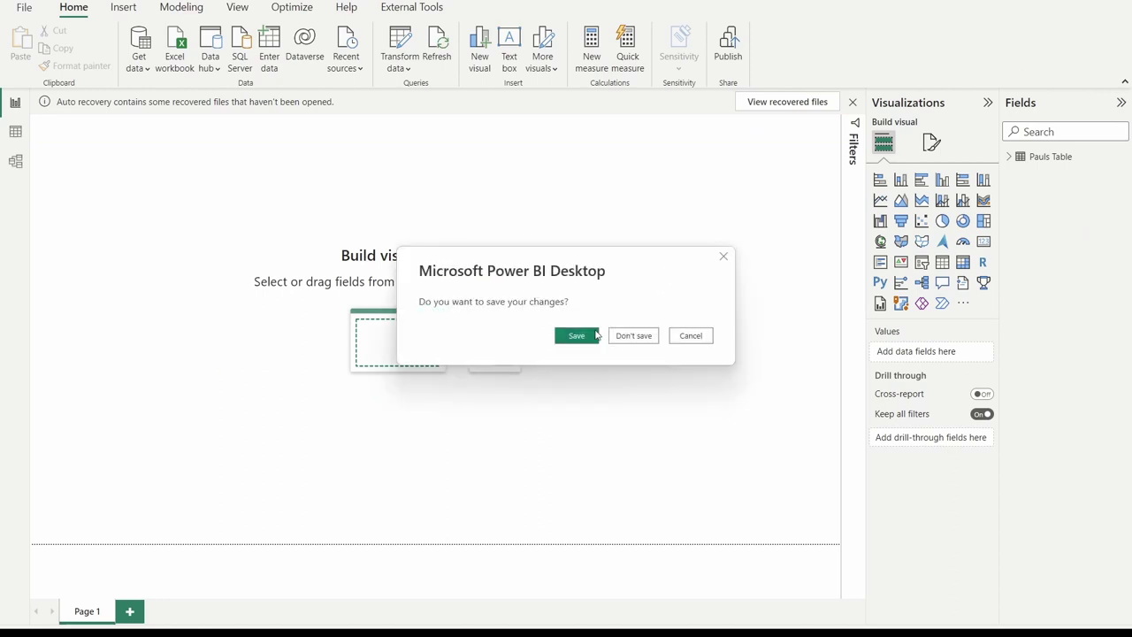
pyautogui.click(577, 344)
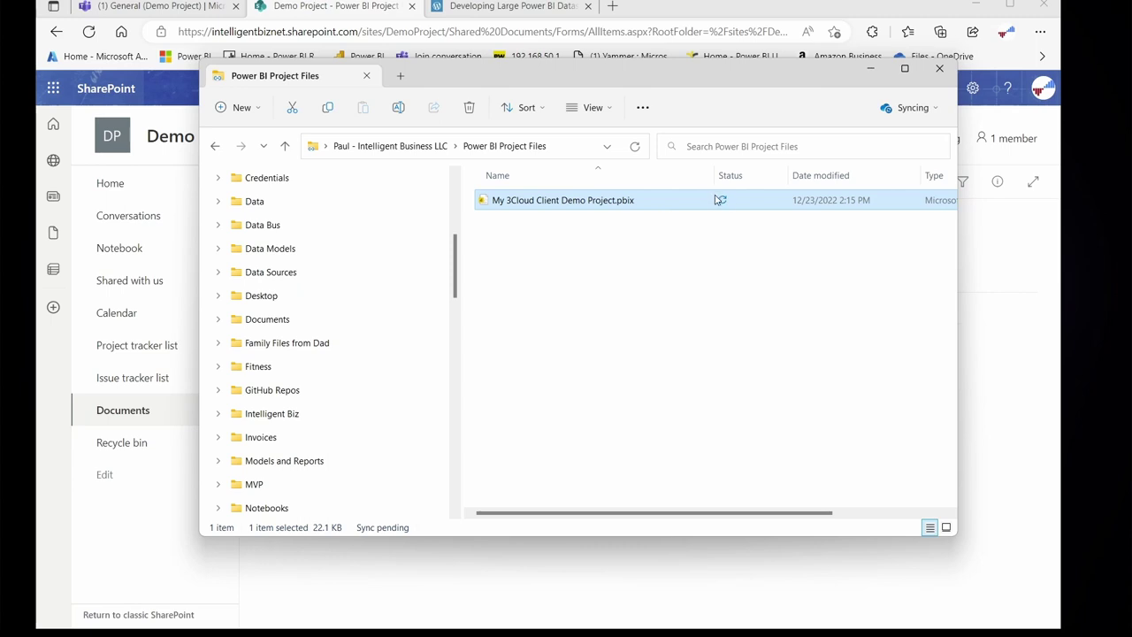
# - Confirm in OneDrive's sync status that the saved pbix has uploaded, then return to SharePoint
pyautogui.click(722, 203)
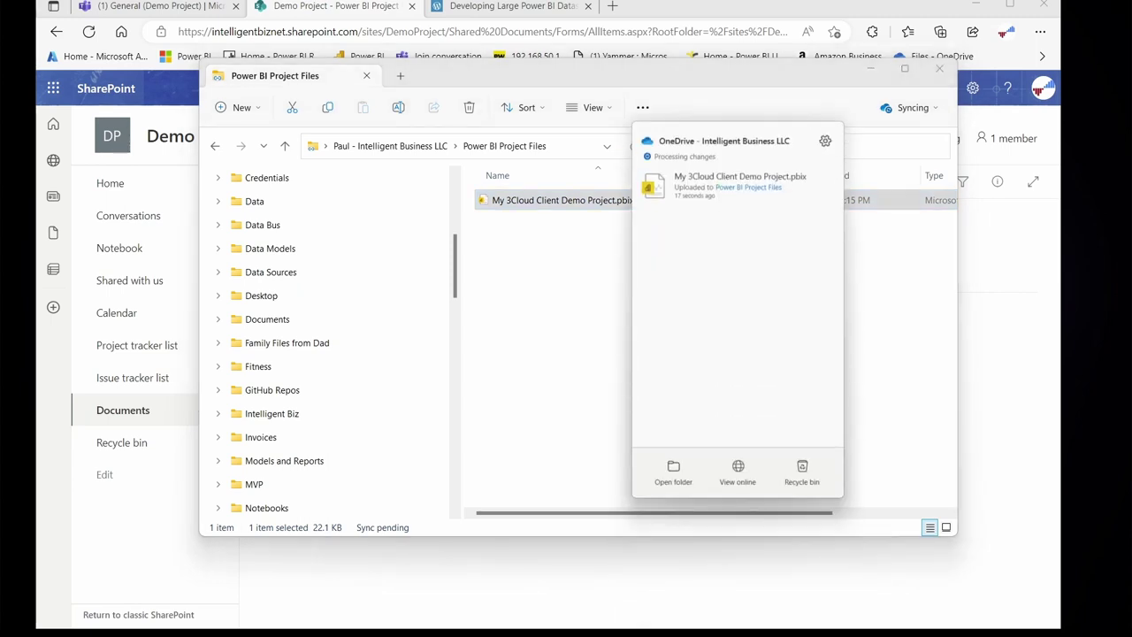
pyautogui.click(738, 189)
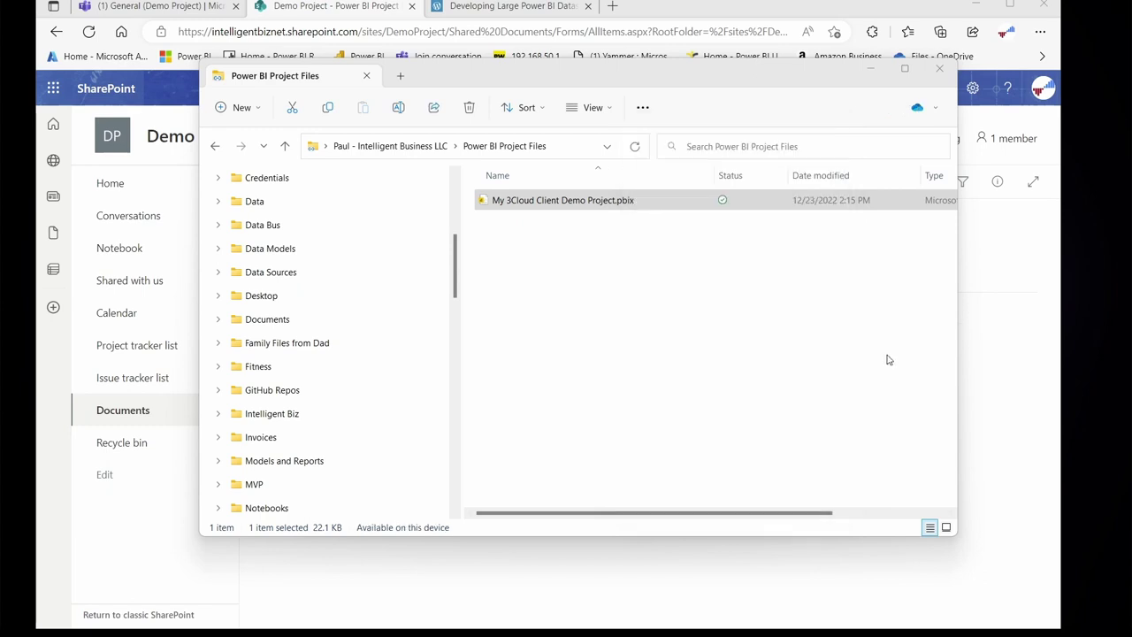
pyautogui.click(985, 399)
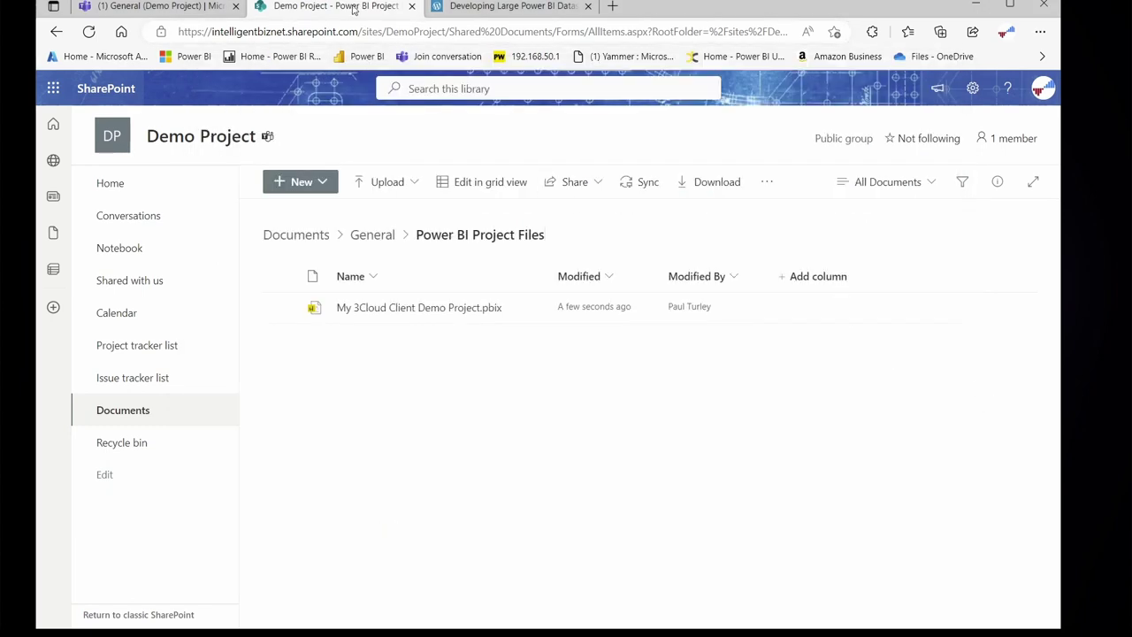
# - Confirm the pbix version history now shows version 2.0 alongside 1.0, then switch to the blog post
pyautogui.click(529, 309)
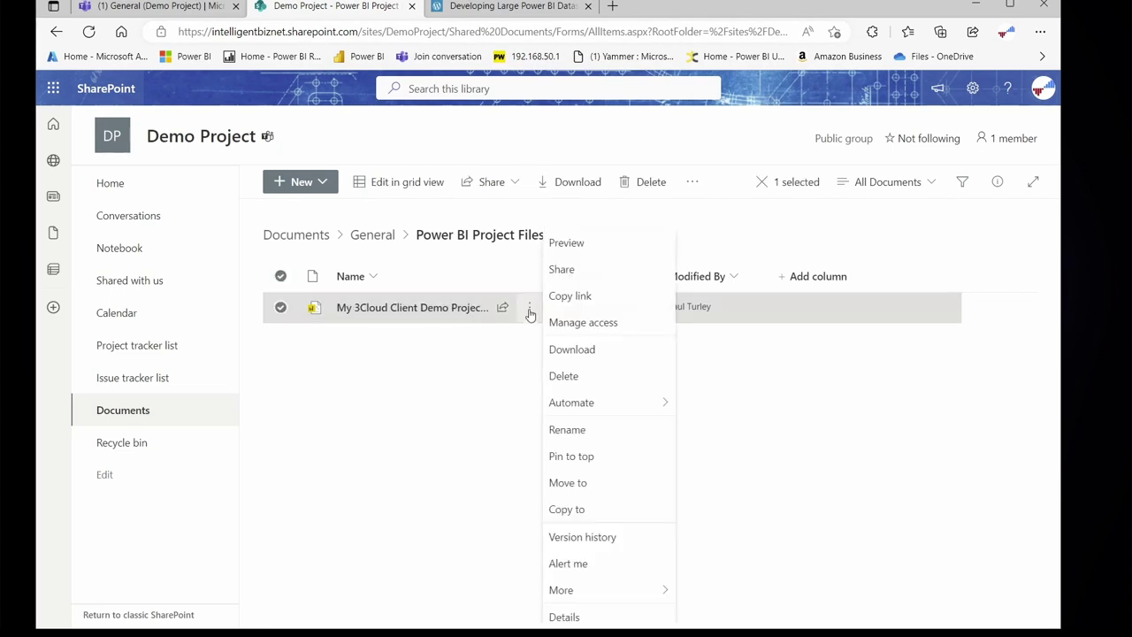
pyautogui.click(599, 537)
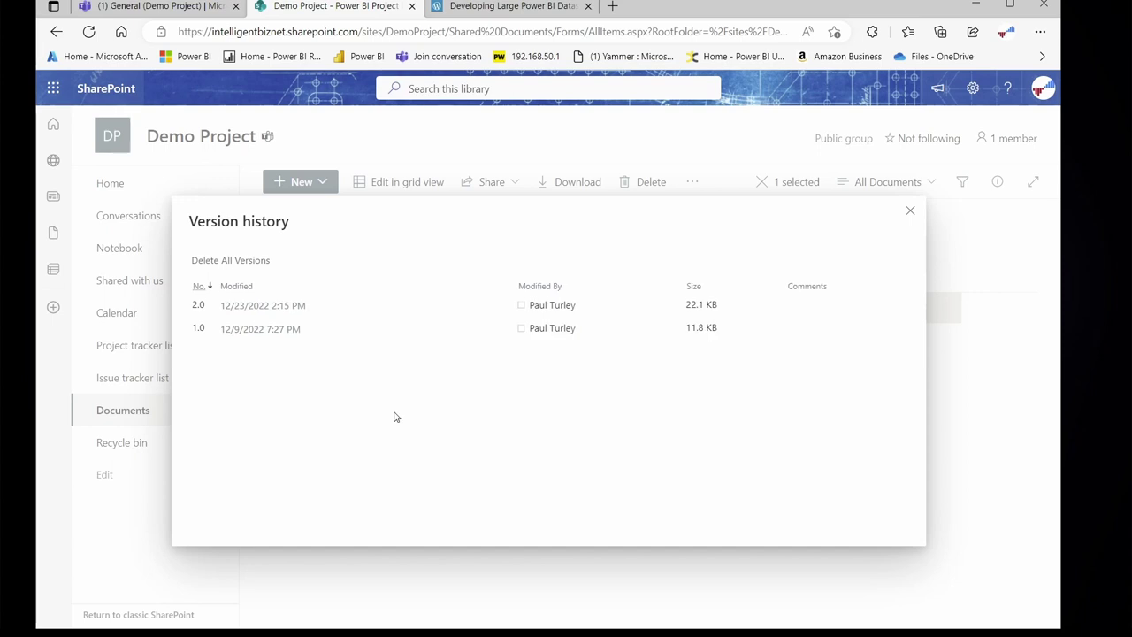
pyautogui.click(967, 423)
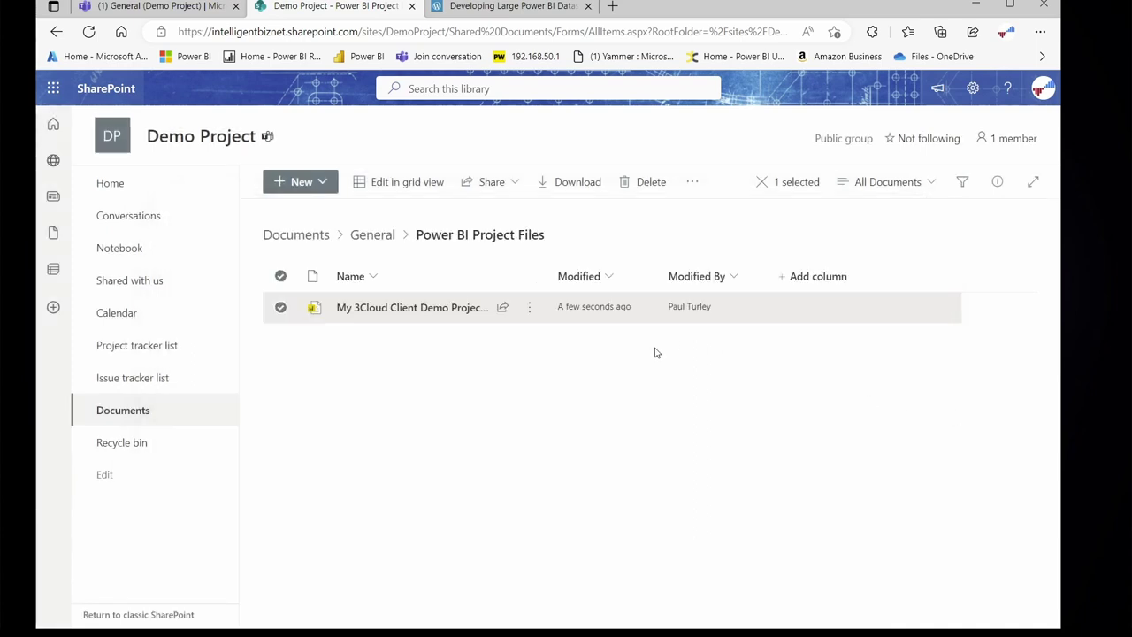
pyautogui.click(515, 7)
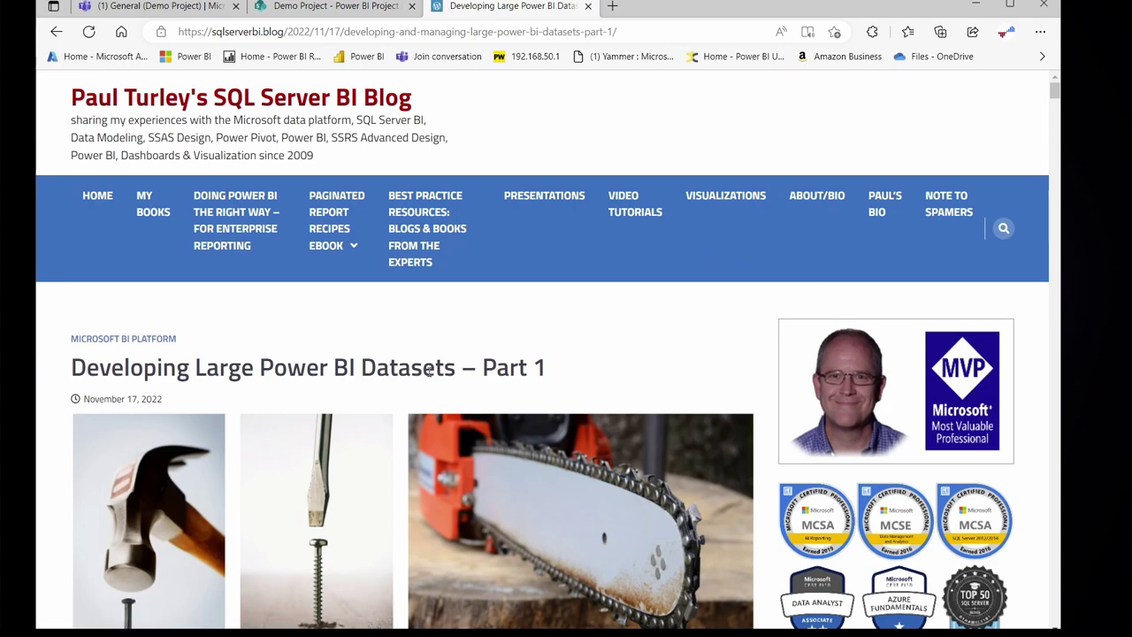
# - Scroll the large Power BI datasets post down to the Preparing for CI/CD & Team Collaboration section
pyautogui.scroll(-5, 525, 363)
pyautogui.scroll(-20, 524, 362)
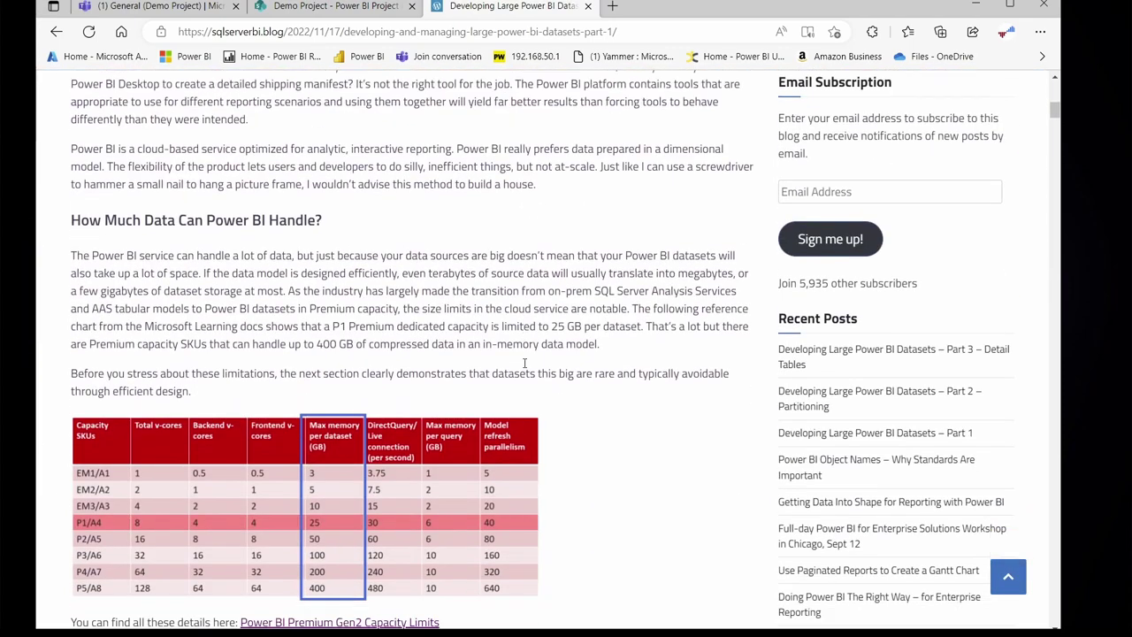
pyautogui.scroll(-2, 524, 363)
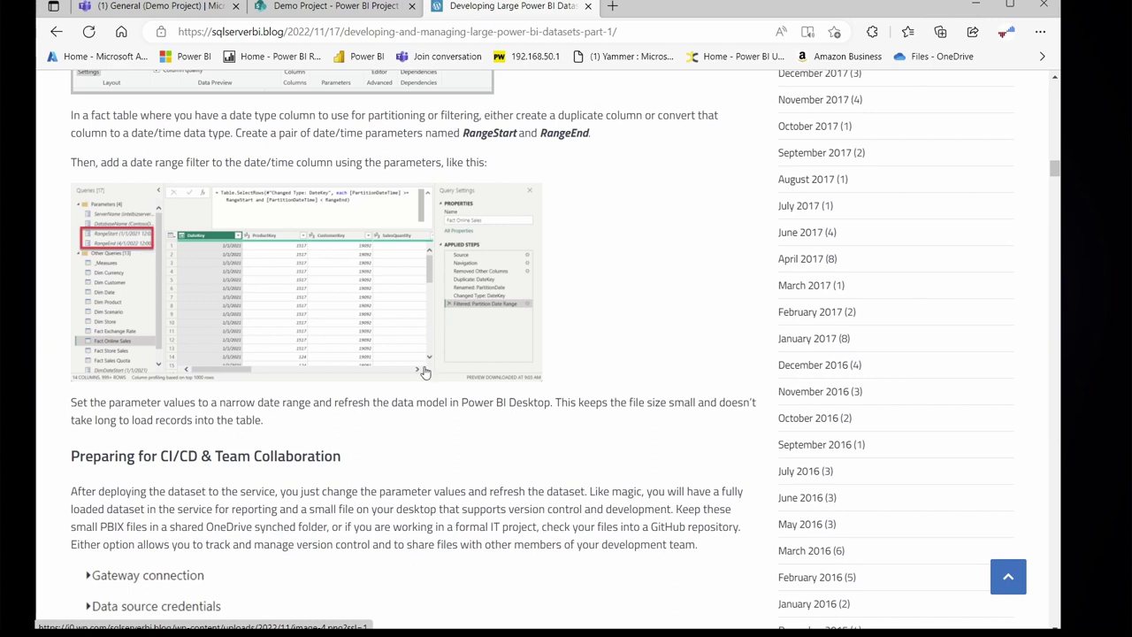
pyautogui.scroll(-6, 424, 363)
pyautogui.scroll(4, 346, 206)
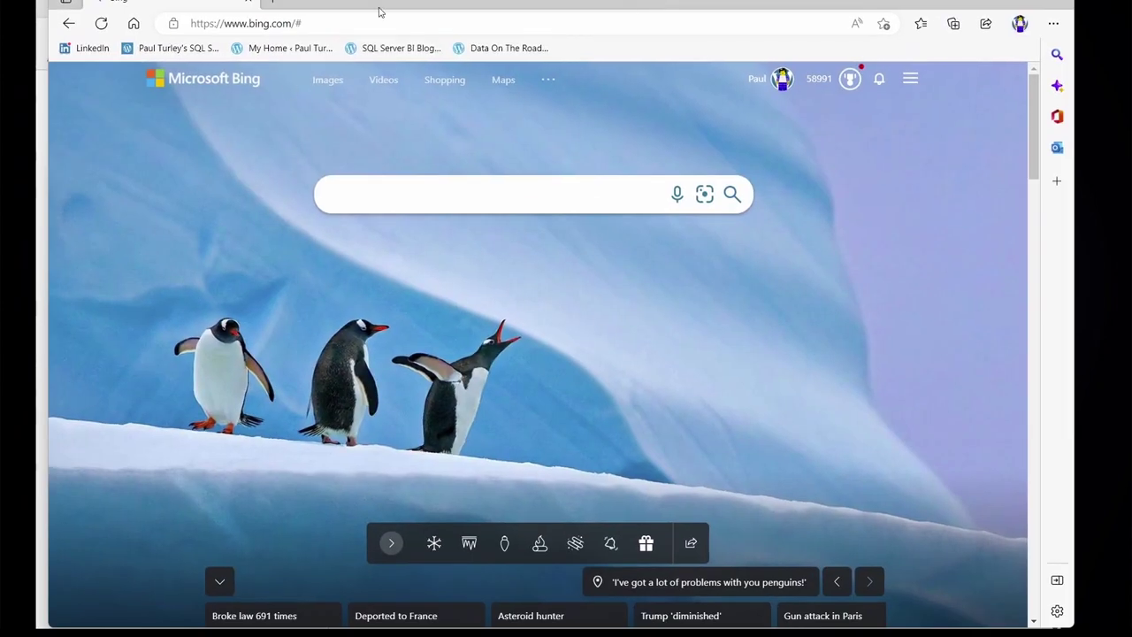
# - Go to github.com and open the Super-BI-Project repository in GitHub Desktop
pyautogui.click(358, 24)
pyautogui.write('https://github.com/')
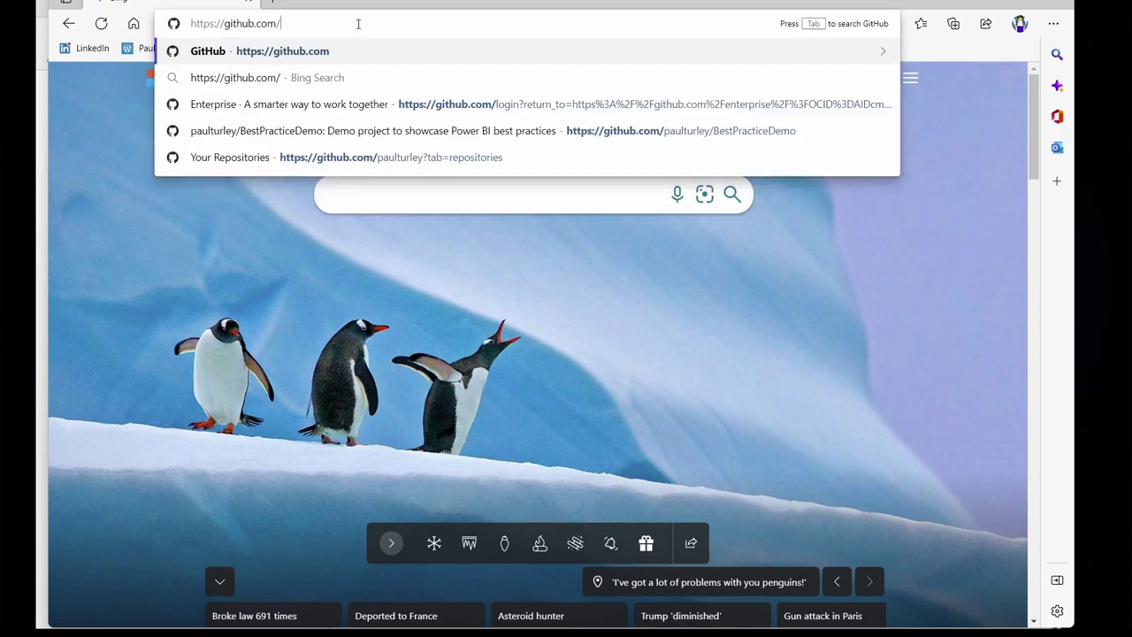
pyautogui.press('Return')
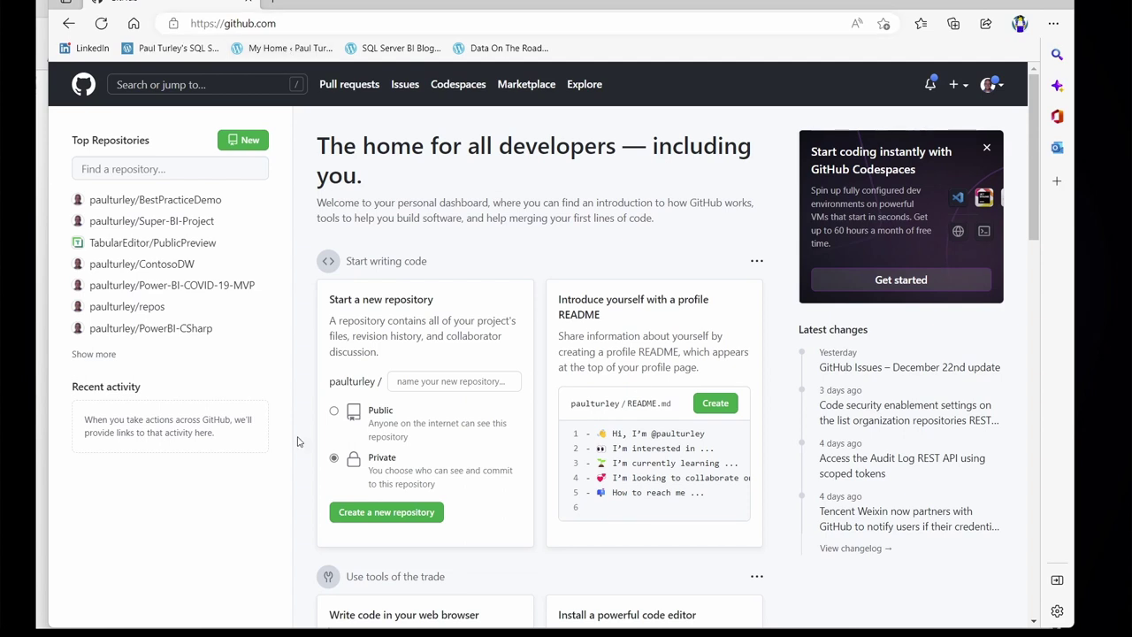
pyautogui.click(164, 222)
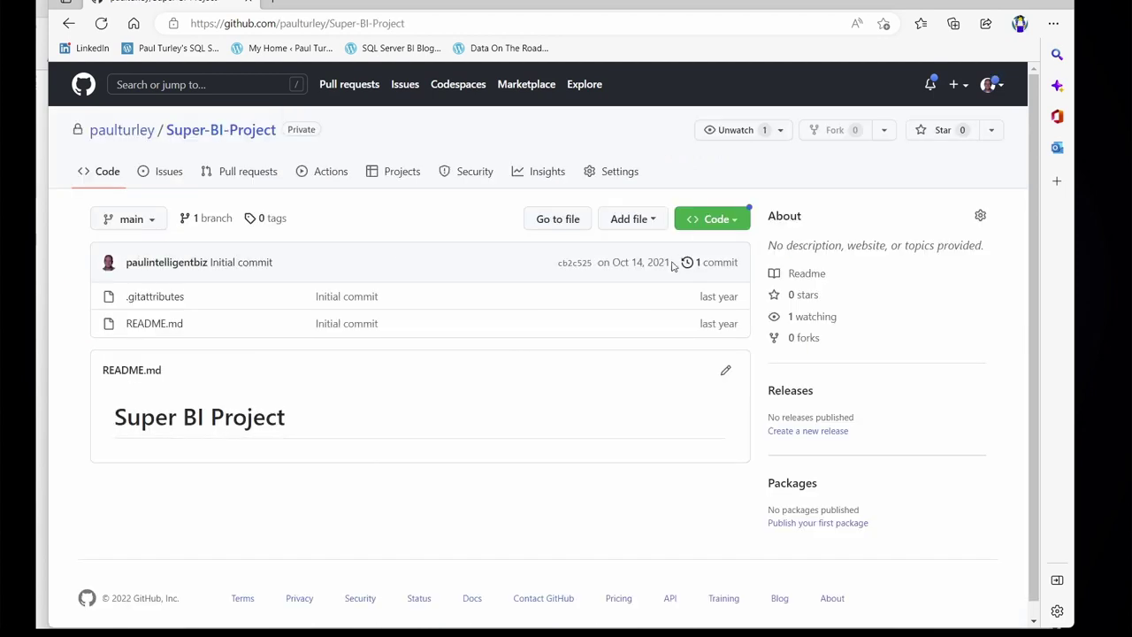
pyautogui.click(740, 225)
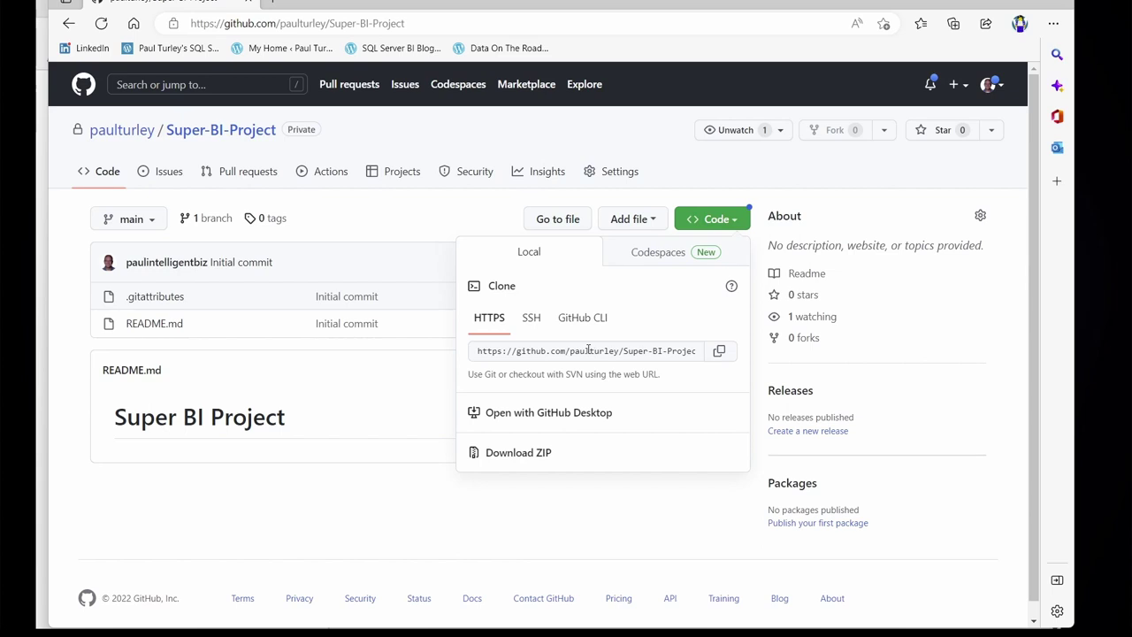
pyautogui.click(544, 422)
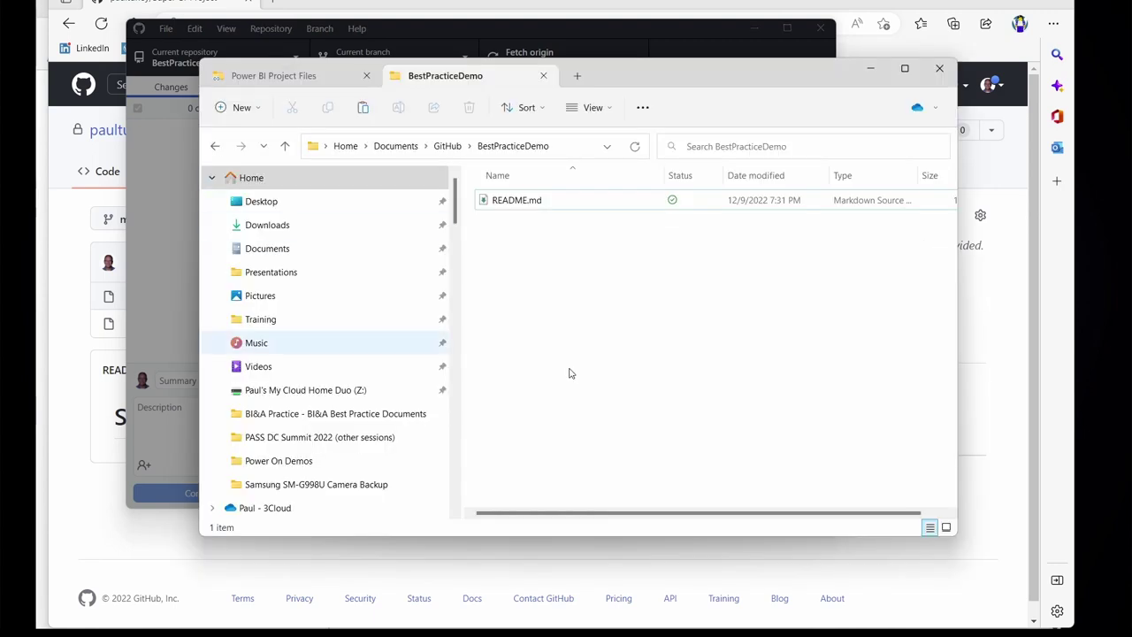
# - Paste My 3Cloud Client Demo Project.pbix into the BestPracticeDemo folder beside README.md
pyautogui.rightClick(549, 331)
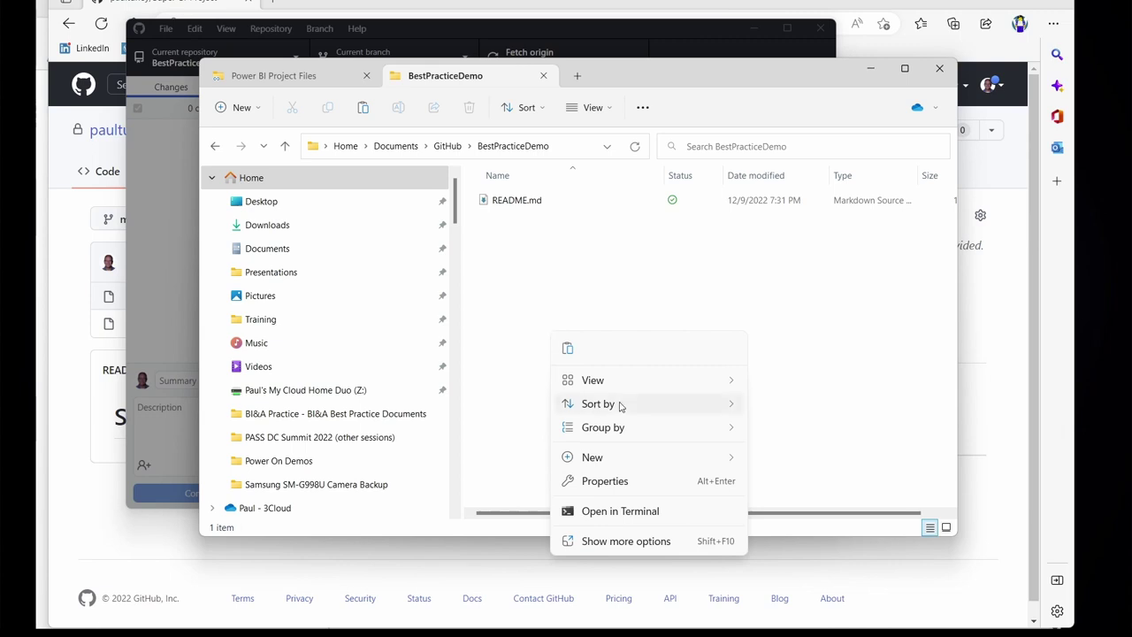
pyautogui.click(781, 366)
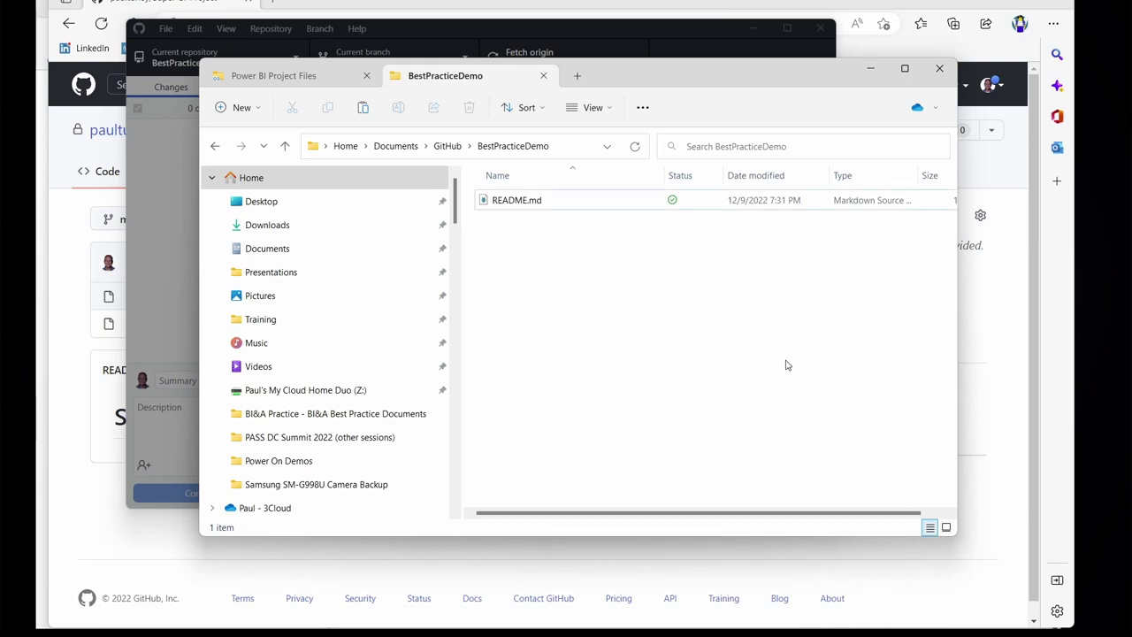
pyautogui.hotkey('ctrl', 'v')
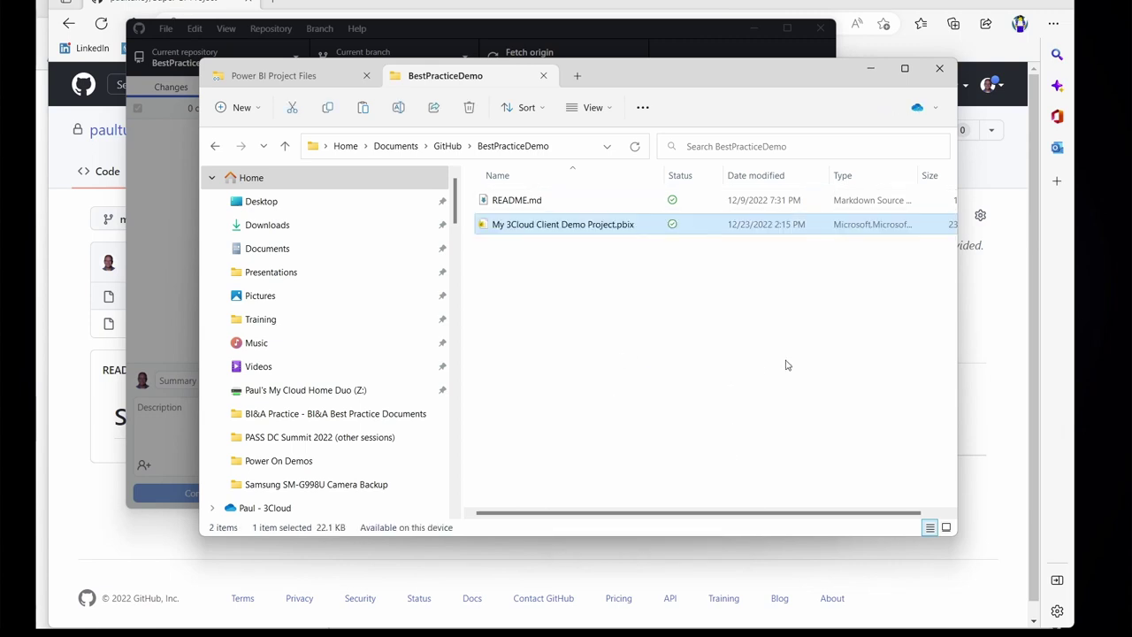